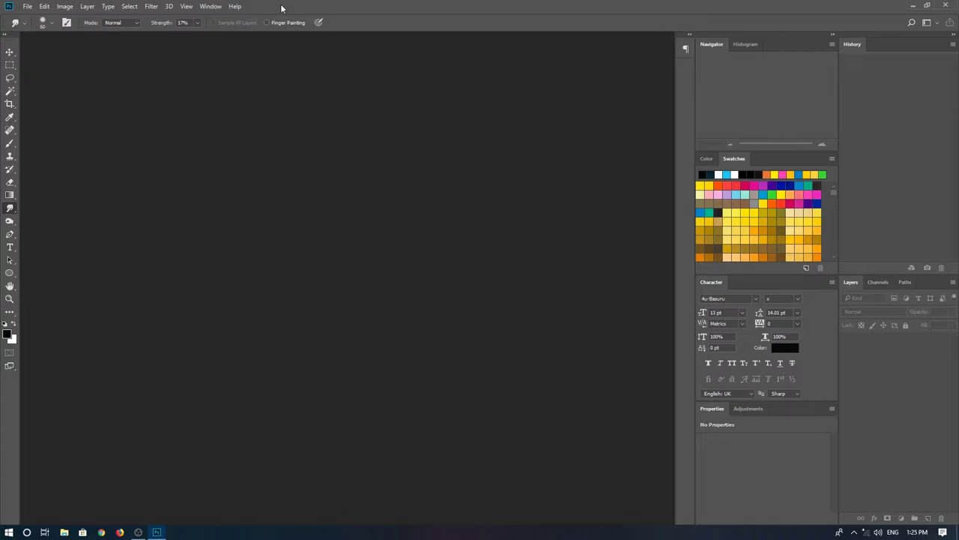
Open the File menu over the empty Photoshop workspace
left_click(28, 7)
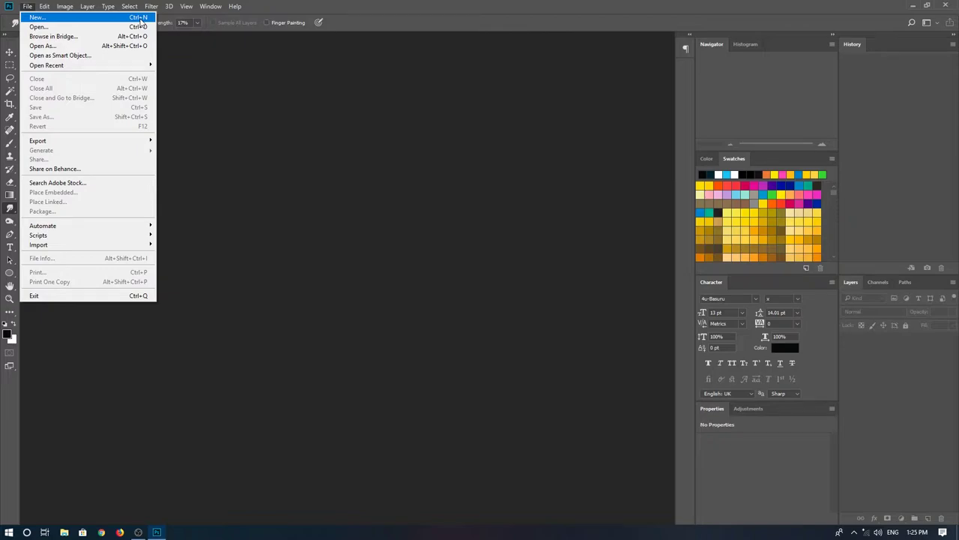
Open the New Document dialog, reopen it with Ctrl+N, and view the empty Saved presets
left_click(35, 18)
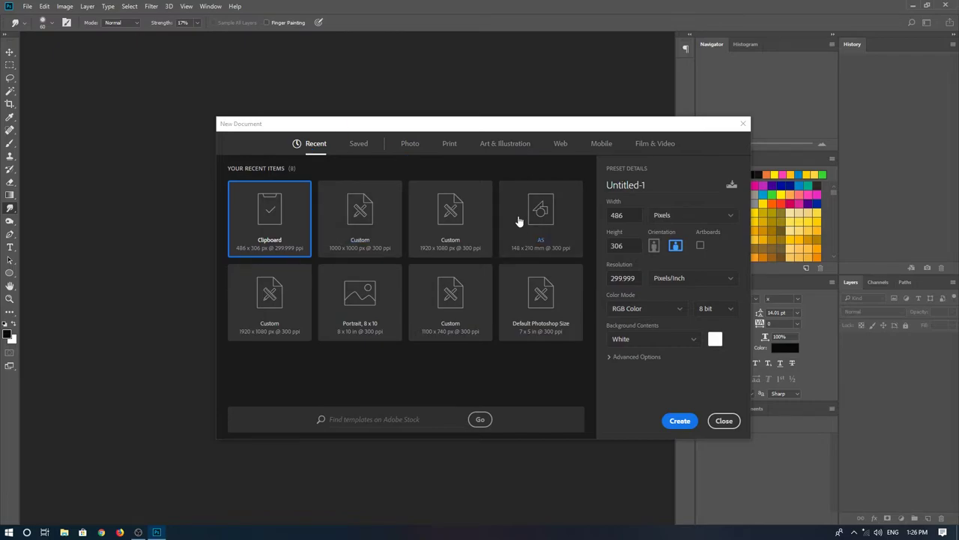
left_click(719, 425)
key("ctrl+n")
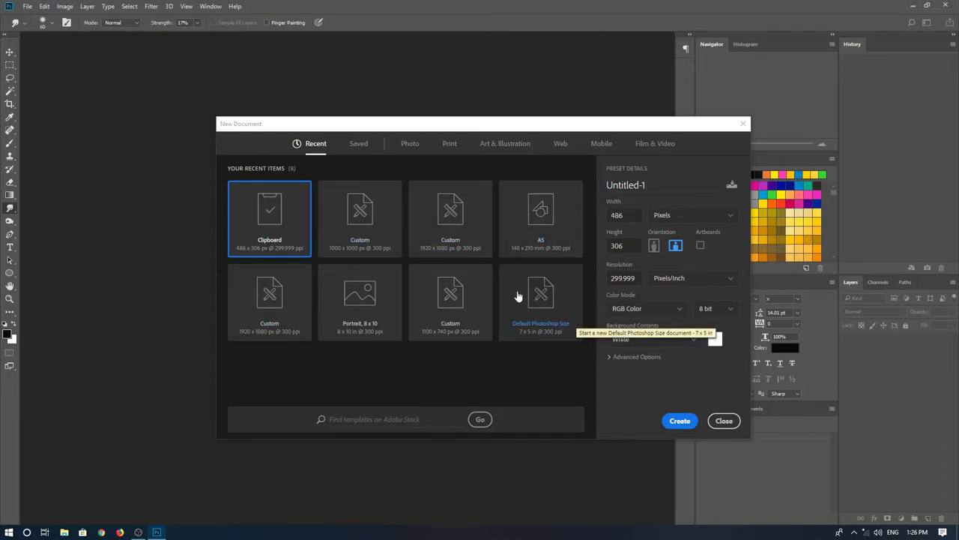
left_click(358, 146)
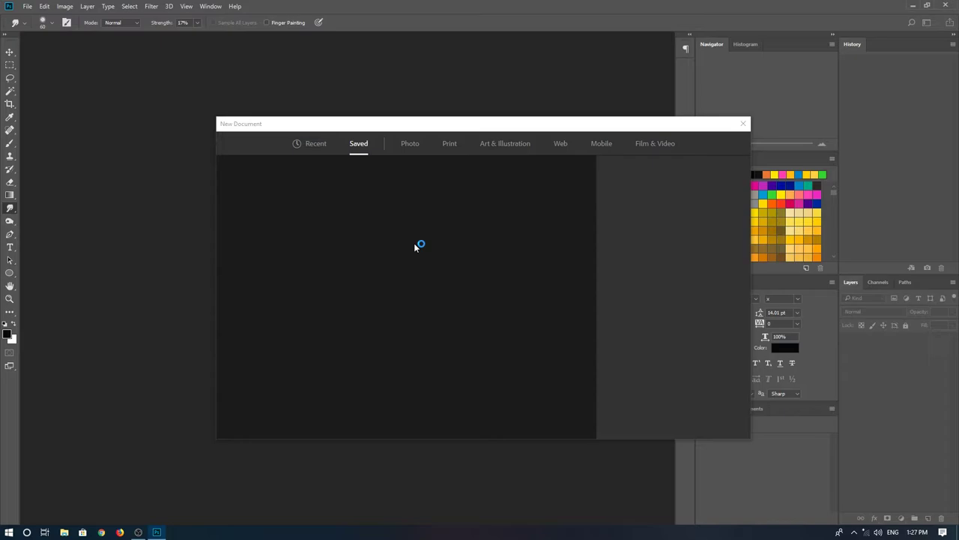
Try the Photo presets Landscape 2×3, 4×6, 8×10 and Portrait 4×6, 2×3, then view Print presets
left_click(409, 148)
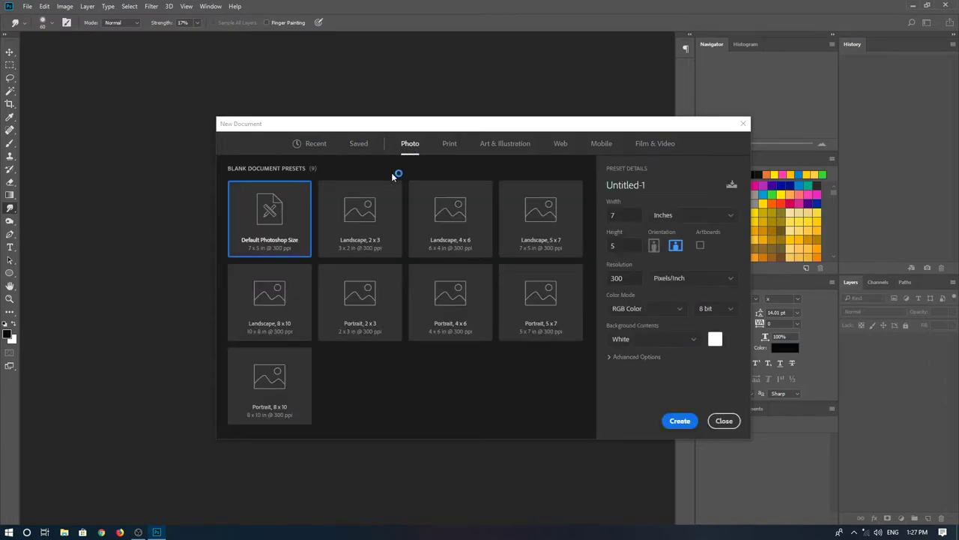
left_click(359, 219)
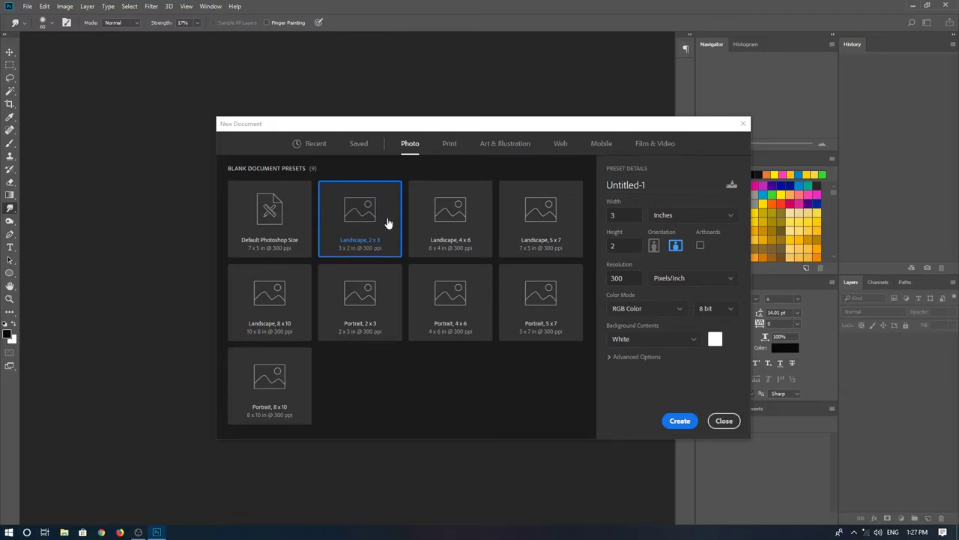
left_click(436, 254)
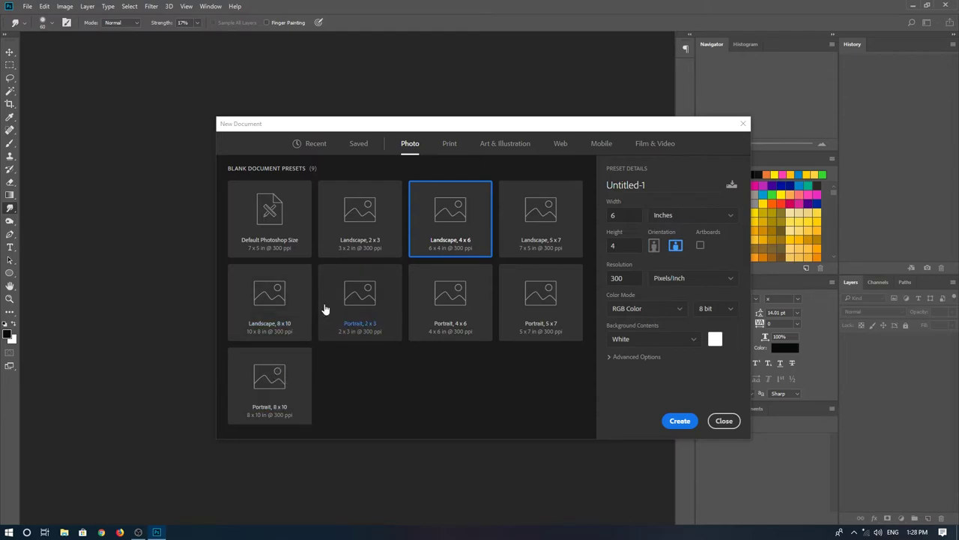
left_click(443, 300)
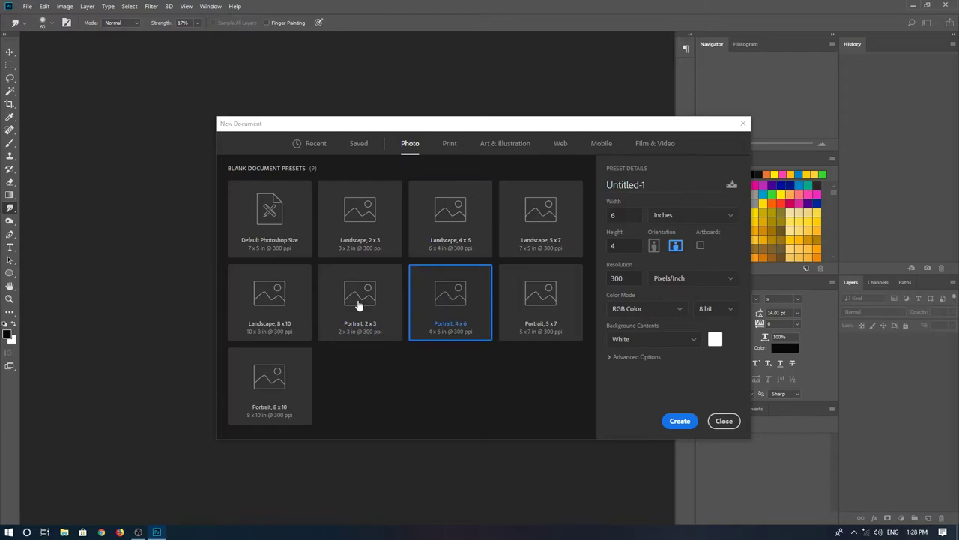
left_click(357, 306)
left_click(286, 296)
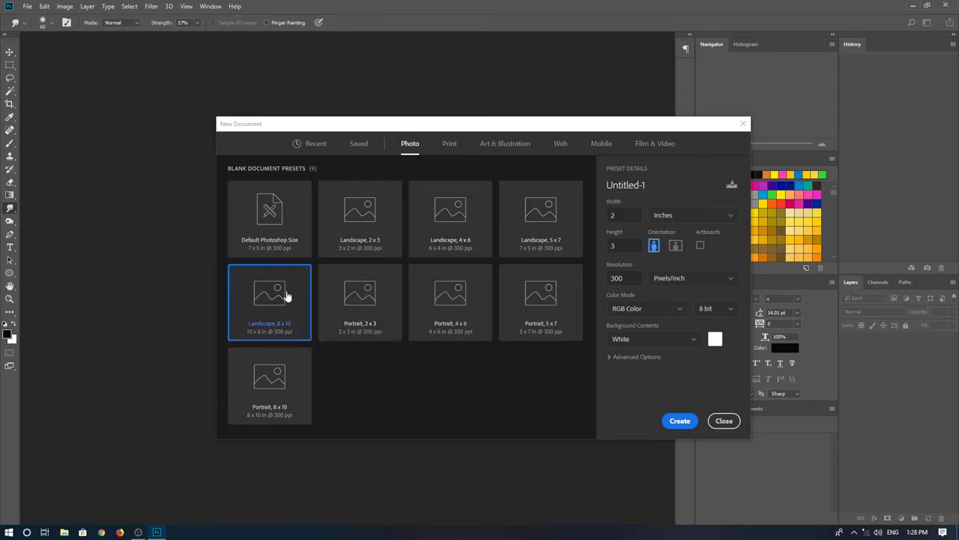
left_click(451, 148)
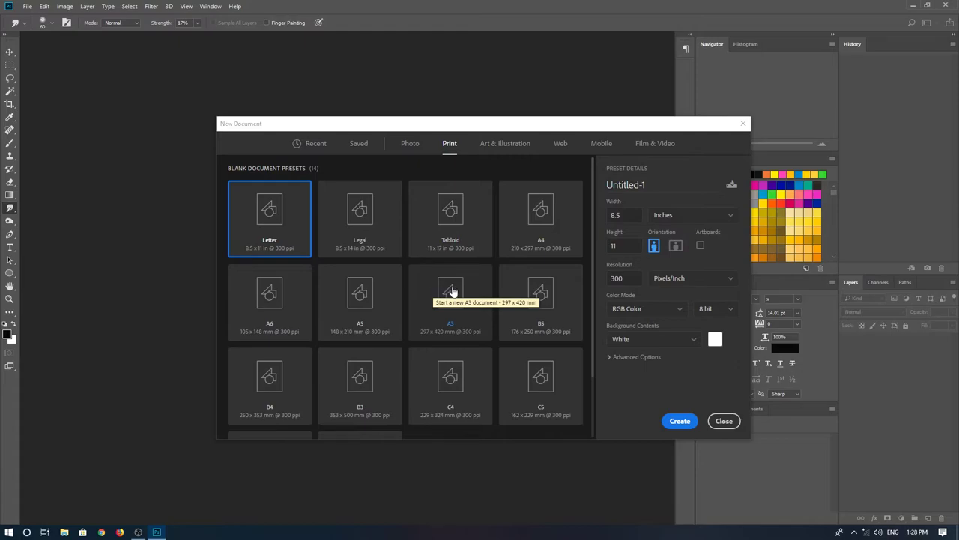
Select the A4 preset, then browse the Art & Illustration and Web preset categories
left_click(517, 225)
left_click(505, 142)
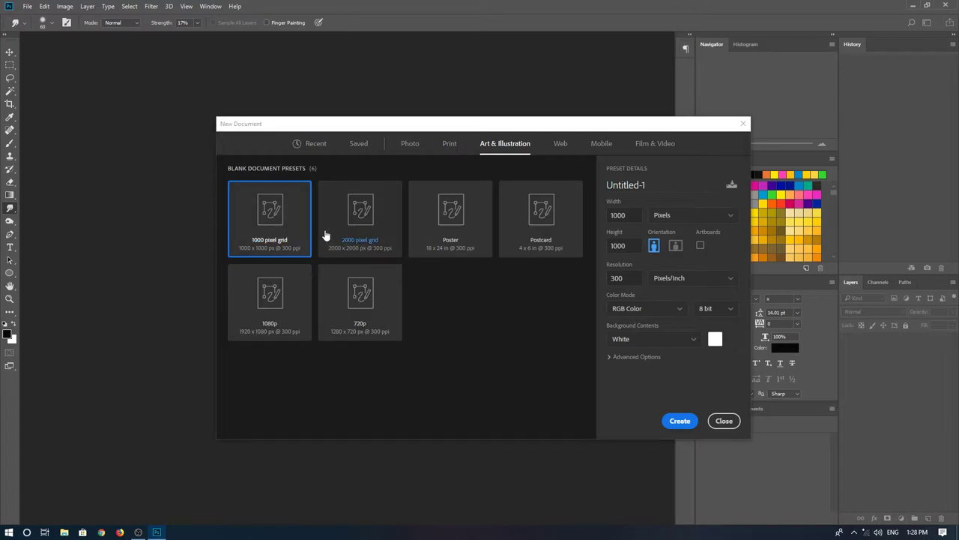
left_click(559, 145)
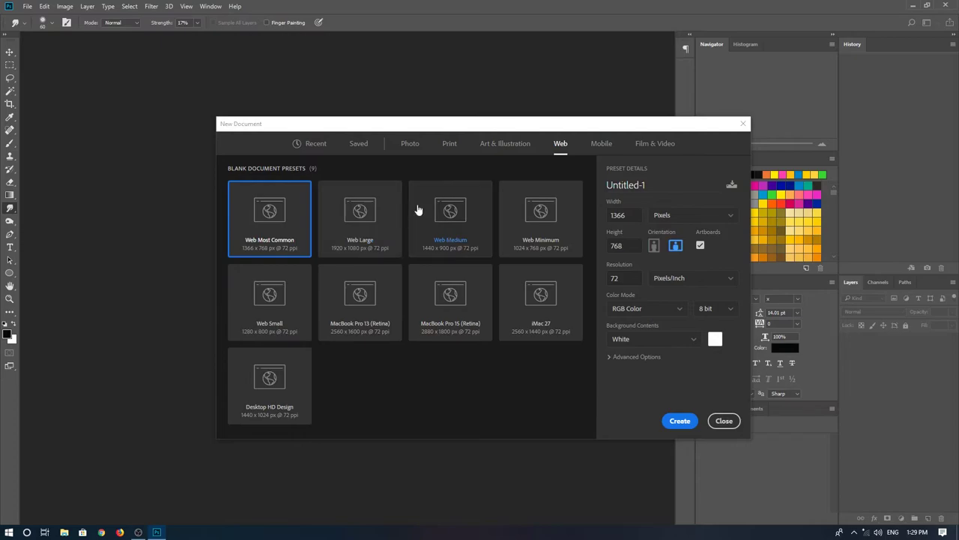
Scroll through the Mobile presets, then switch to Film & Video with HDTV 1080p selected
left_click(601, 150)
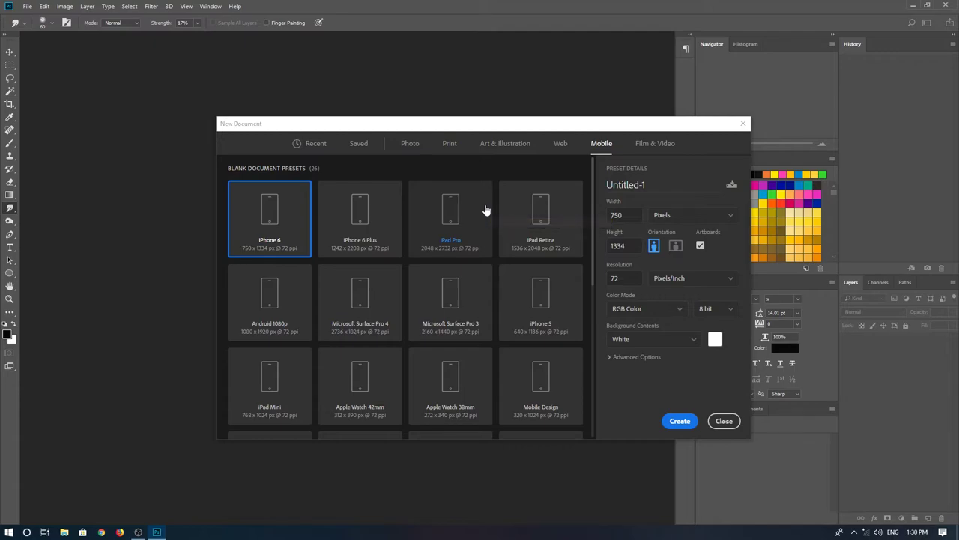
scroll(493, 256, "down", 5)
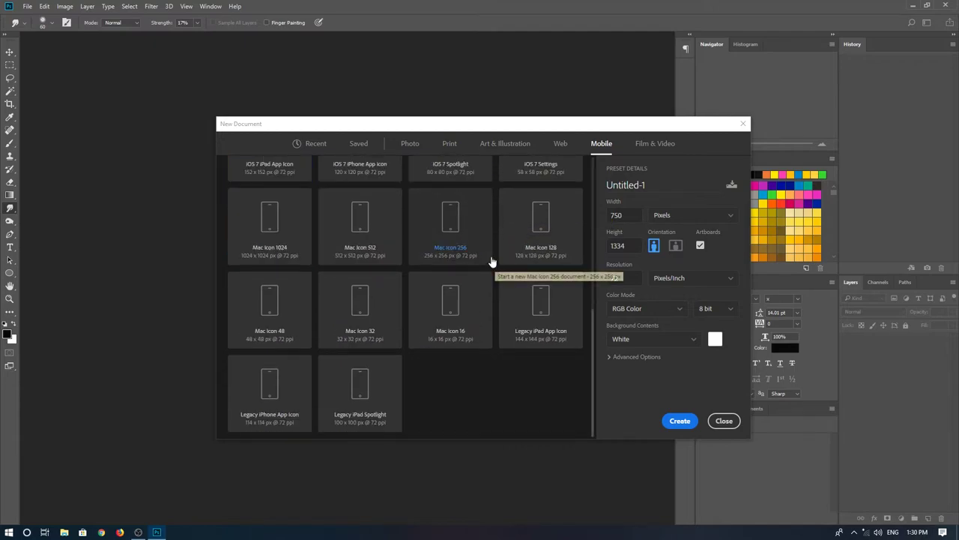
scroll(491, 262, "up", 5)
left_click(673, 145)
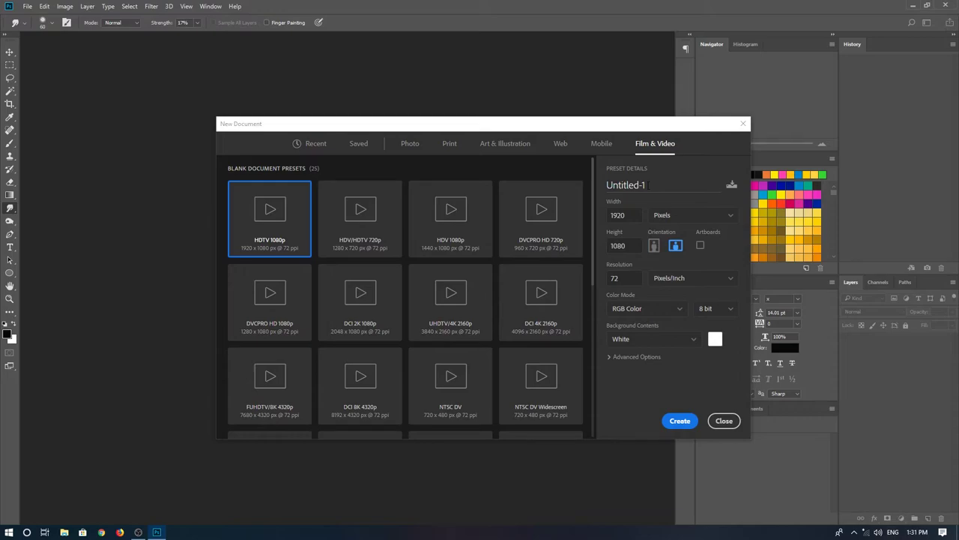
Rename the new document to 'My Workingspace'
double_click(651, 183)
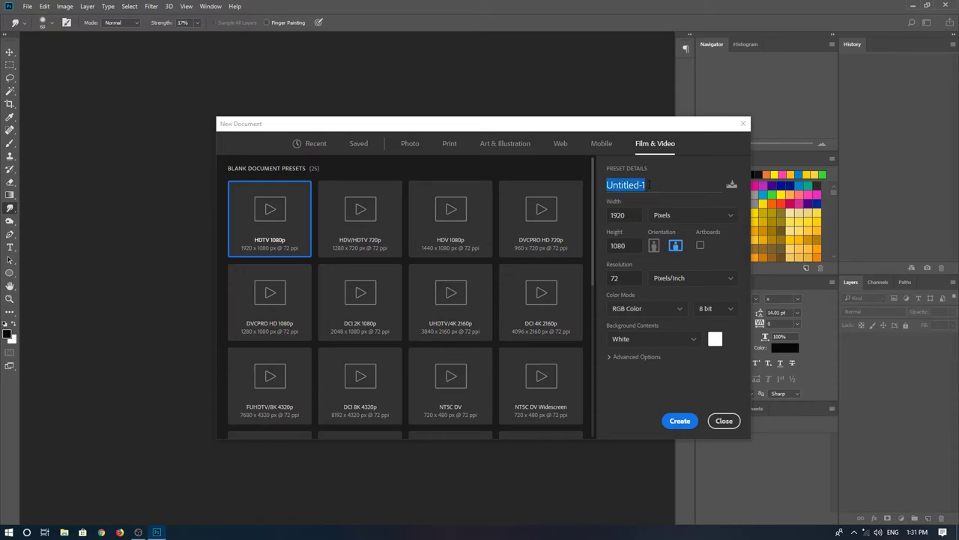
key("BackSpace")
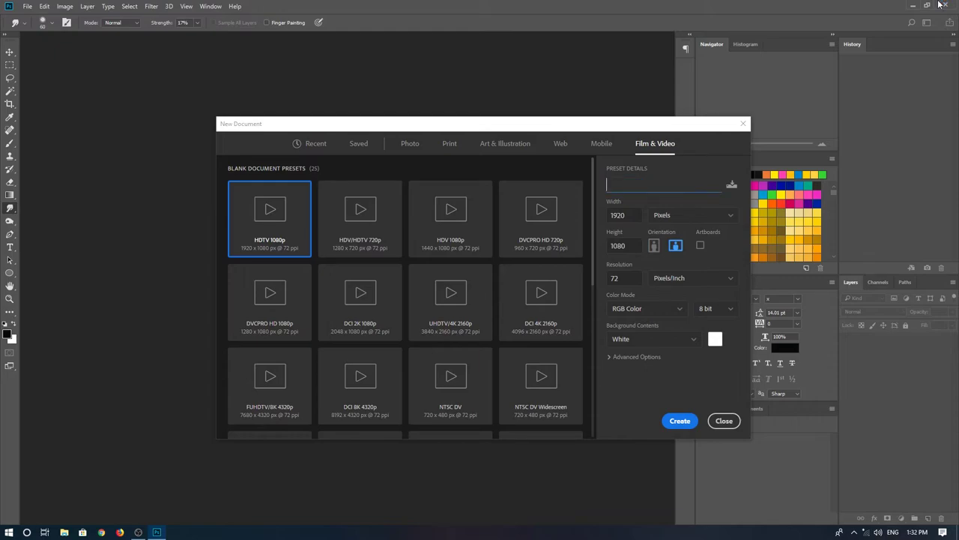
type("My Worki")
type("ngspace")
Set the document size to 1500 × 1000 pixels
left_click(628, 215)
type("1")
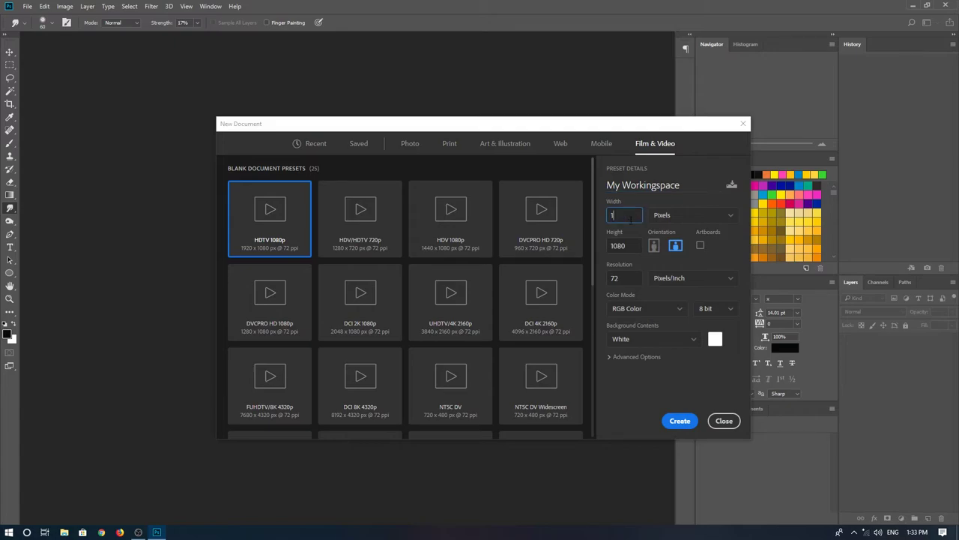
type("500")
left_click(628, 245)
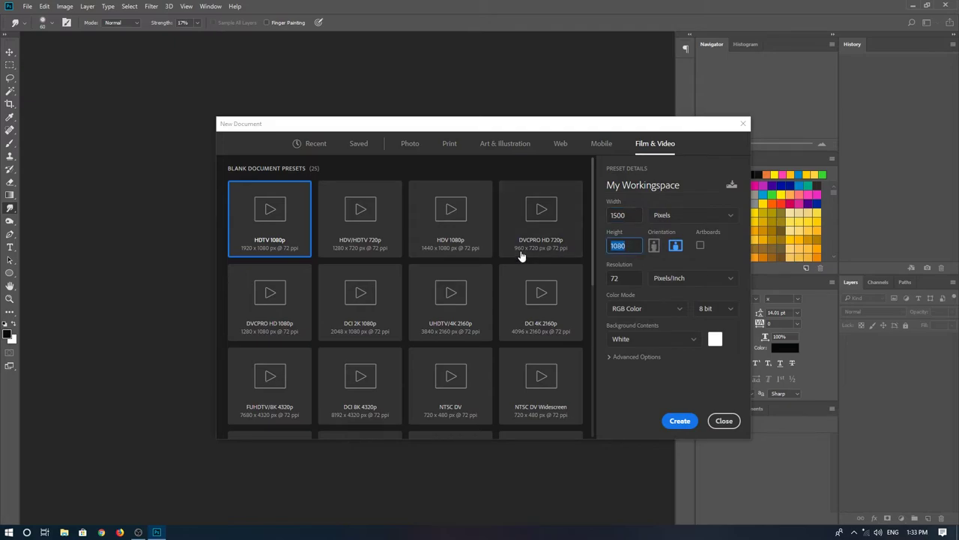
type("1000")
left_click(670, 216)
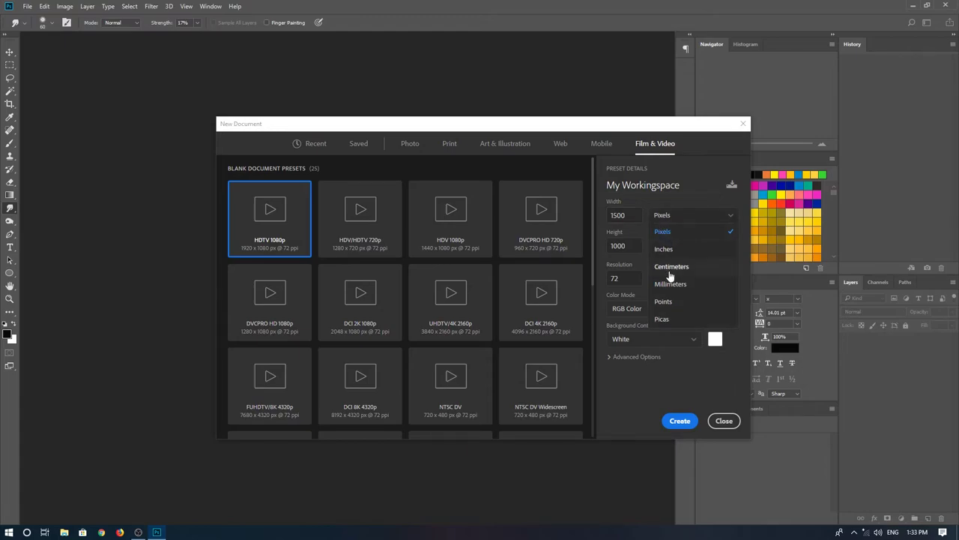
left_click(667, 233)
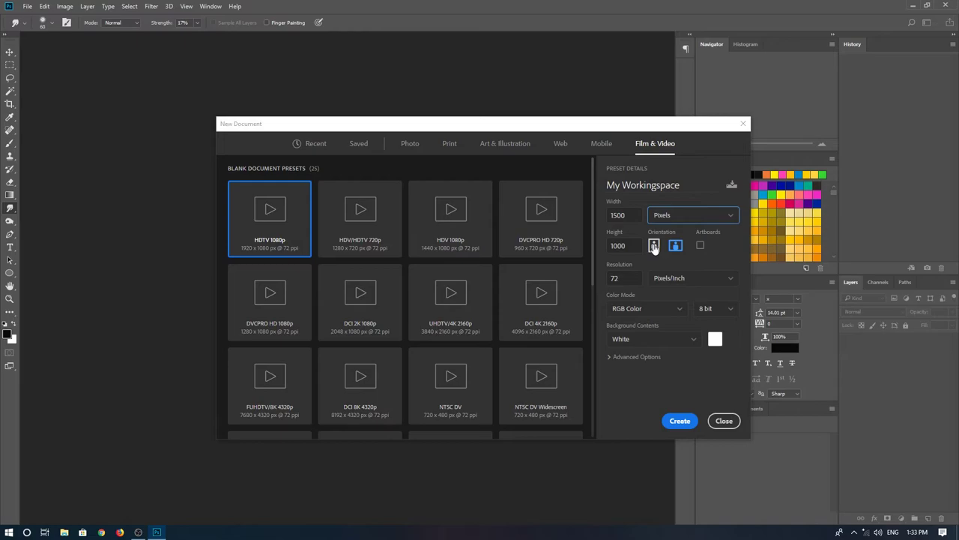
left_click(653, 247)
left_click(674, 247)
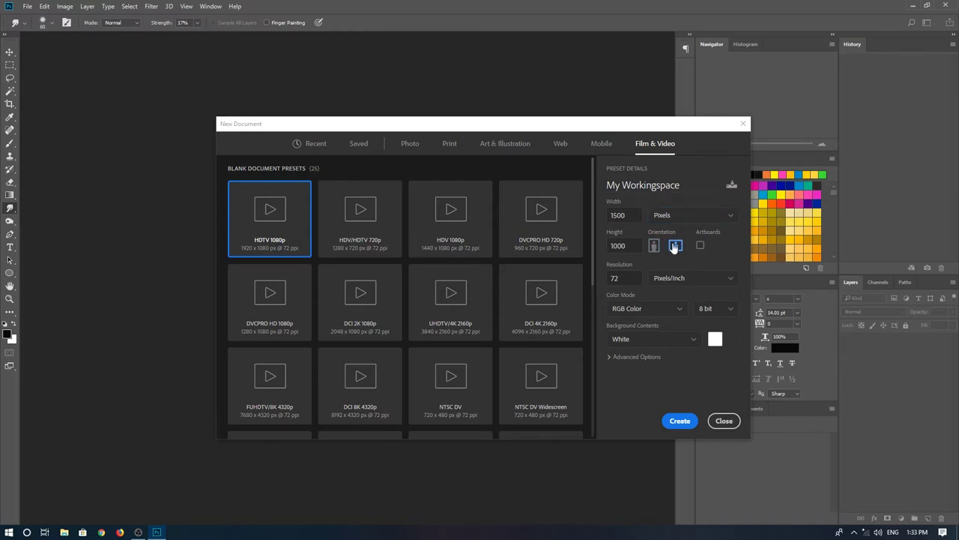
left_click(654, 248)
left_click(674, 247)
left_click(672, 278)
left_click(676, 298)
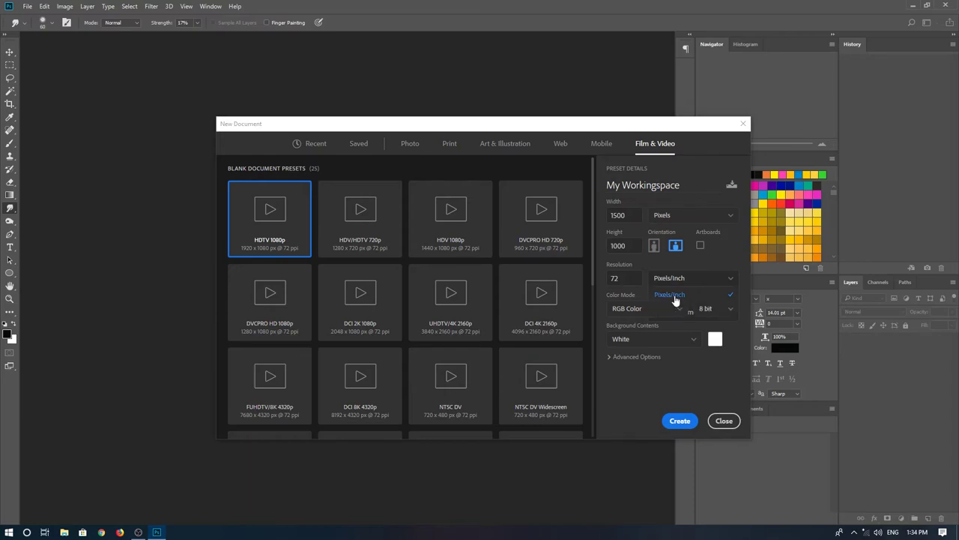
double_click(619, 278)
left_click(617, 278)
left_click(638, 310)
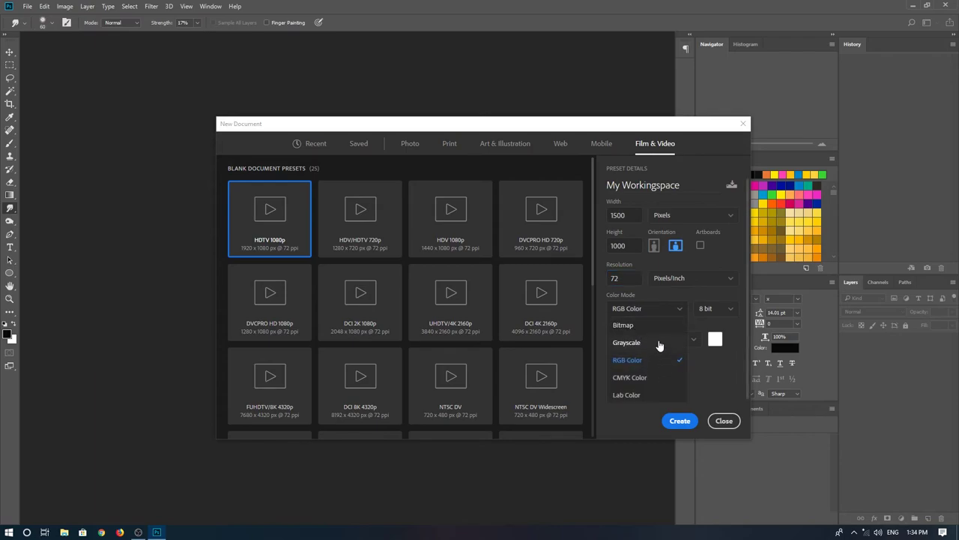
Keep RGB Color mode, 8 bit depth and White background, and open the background colour picker
left_click(601, 301)
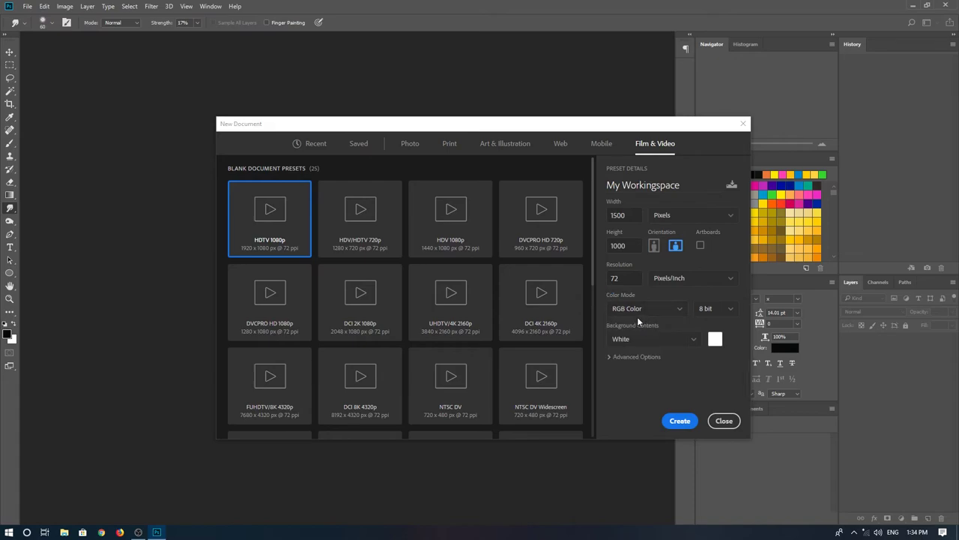
left_click(635, 311)
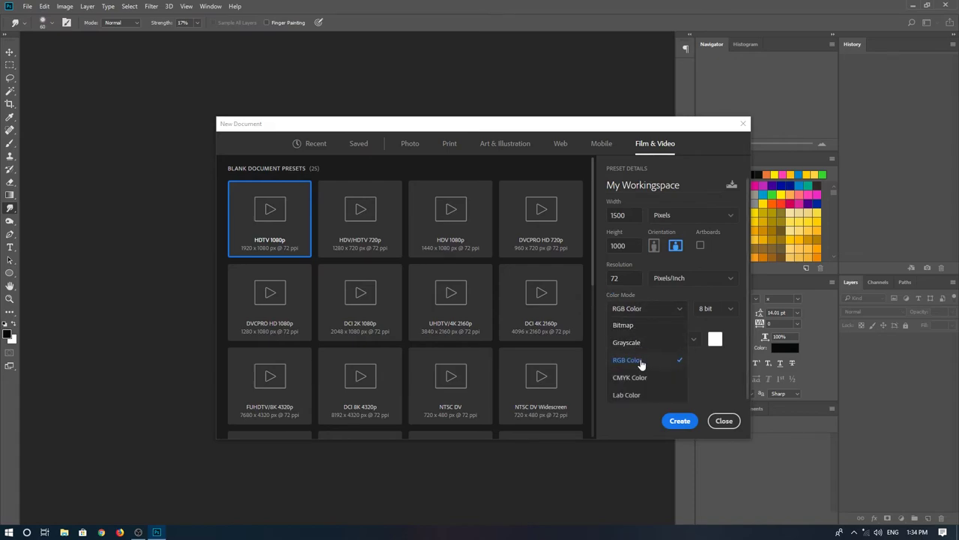
left_click(640, 362)
left_click(716, 308)
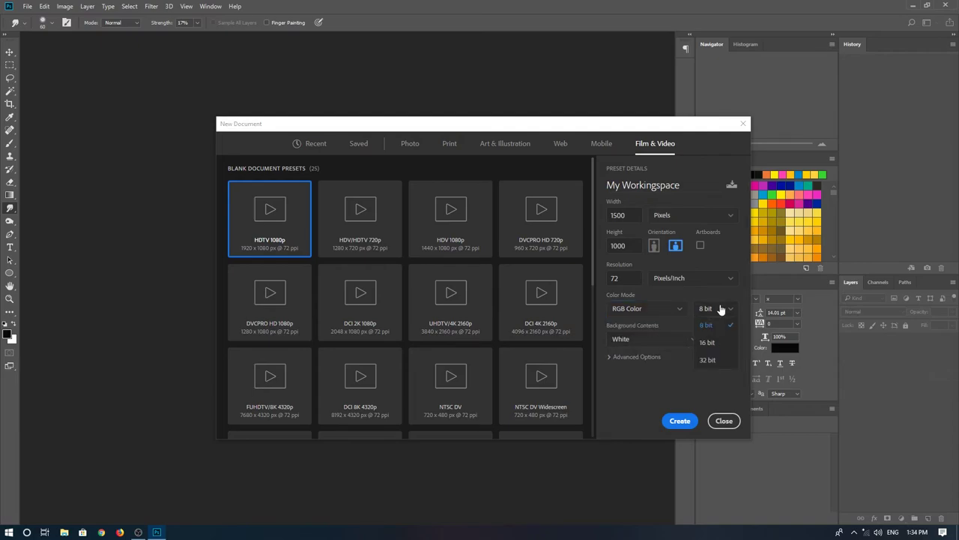
left_click(718, 327)
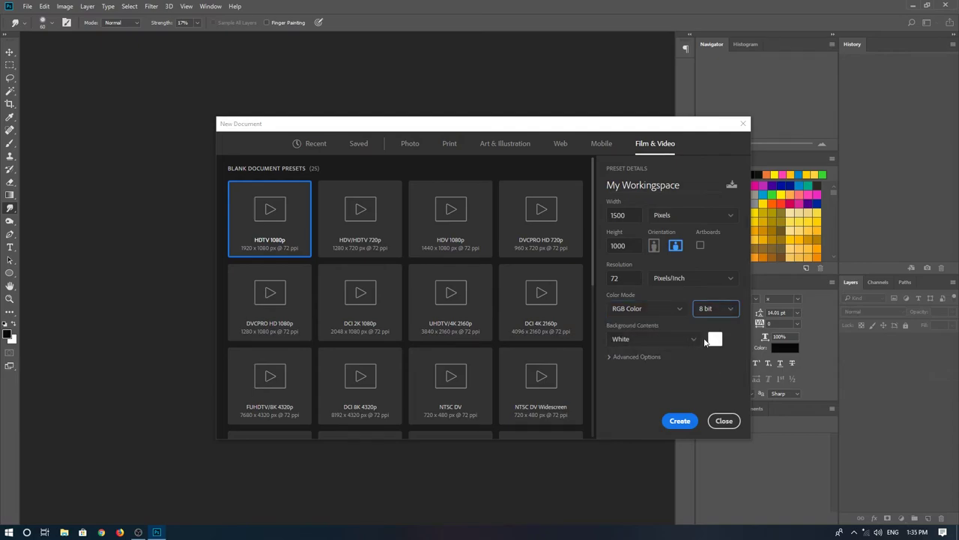
left_click(678, 341)
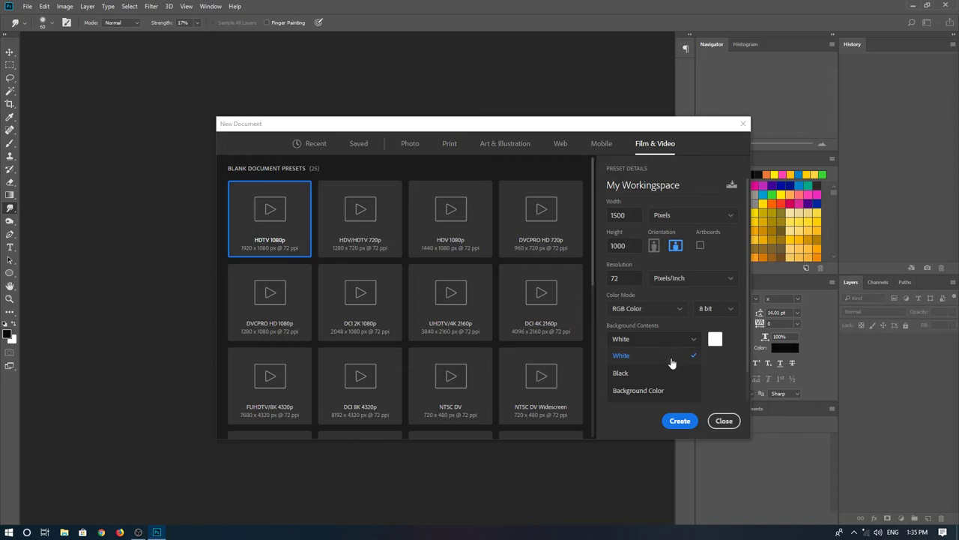
left_click(670, 356)
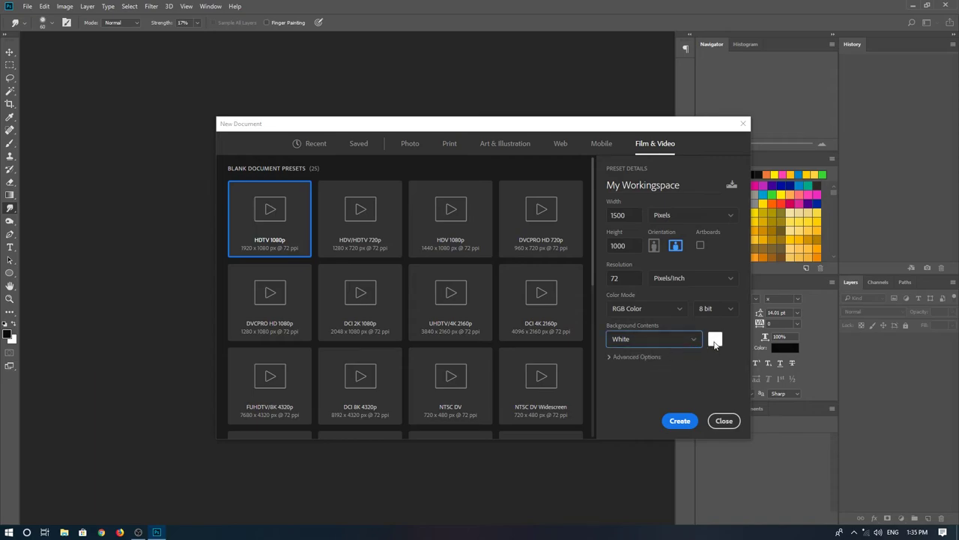
left_click(715, 340)
Try several green background shades, then return the colour to white (ffffff) and confirm
left_click(873, 254)
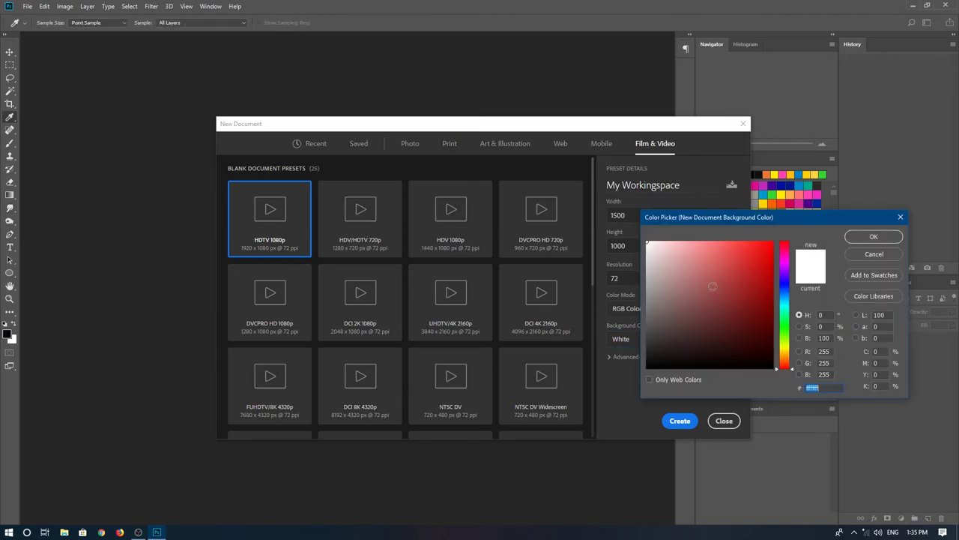
left_click_drag(784, 278, 784, 324)
left_click(727, 269)
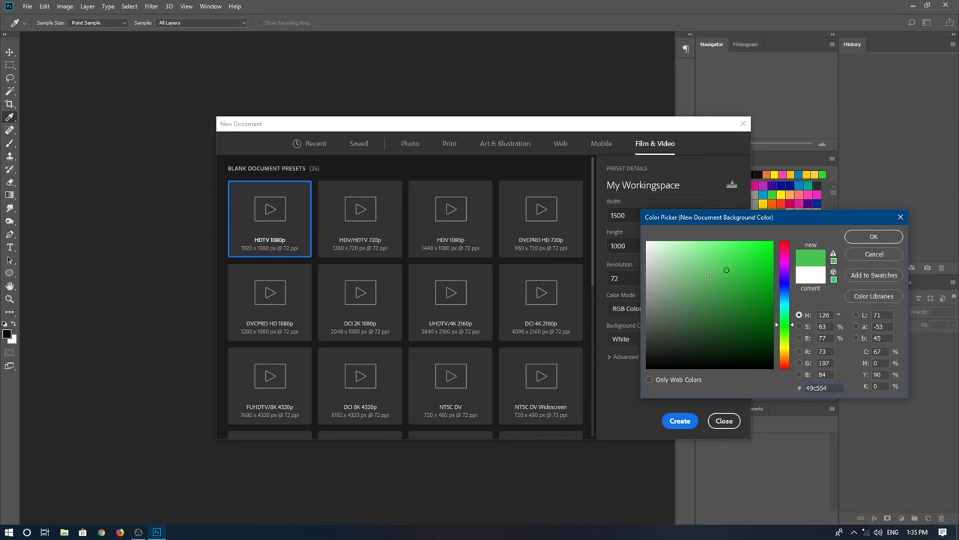
left_click(728, 283)
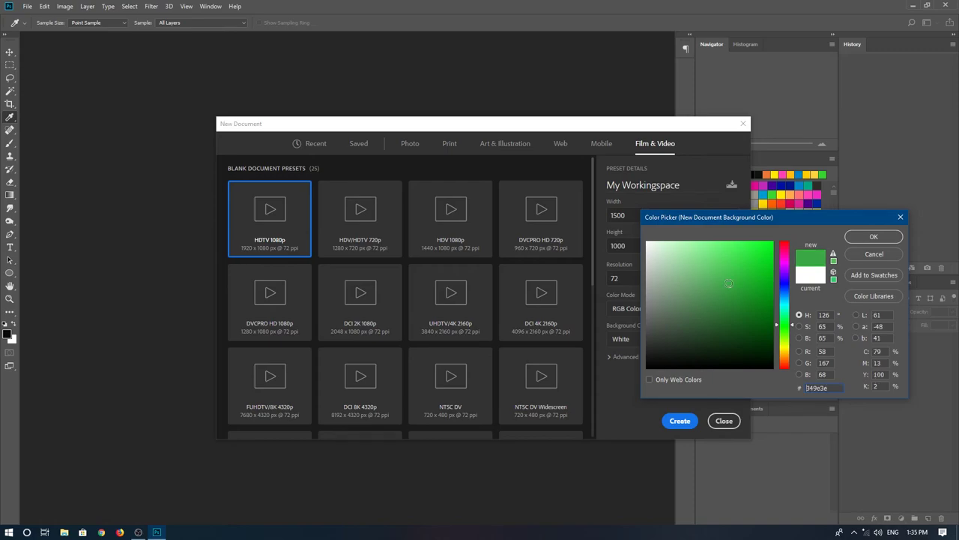
left_click(680, 264)
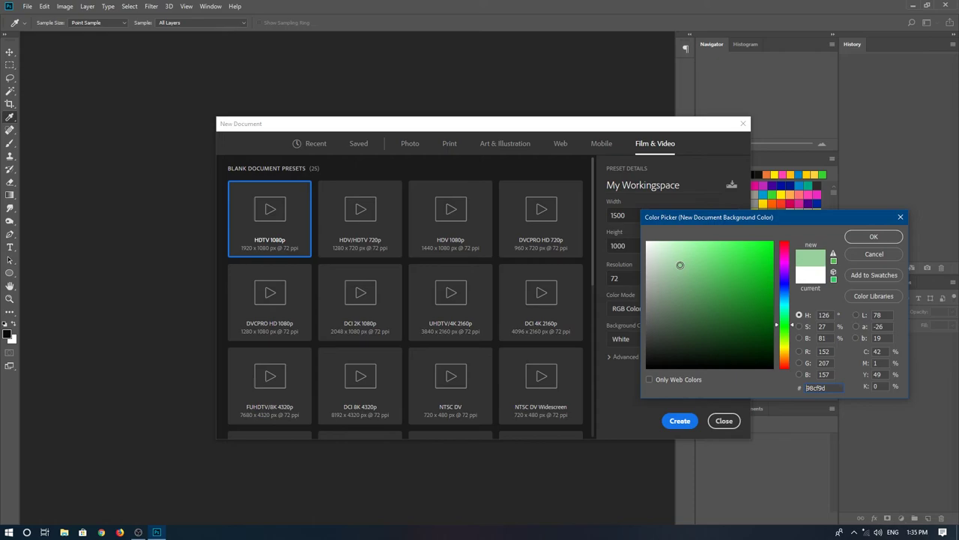
left_click_drag(680, 264, 646, 240)
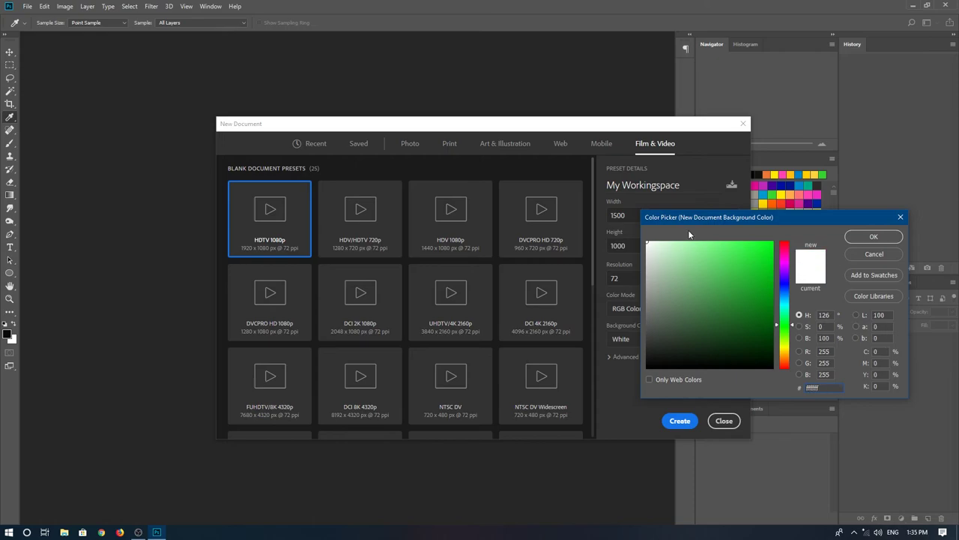
left_click(872, 235)
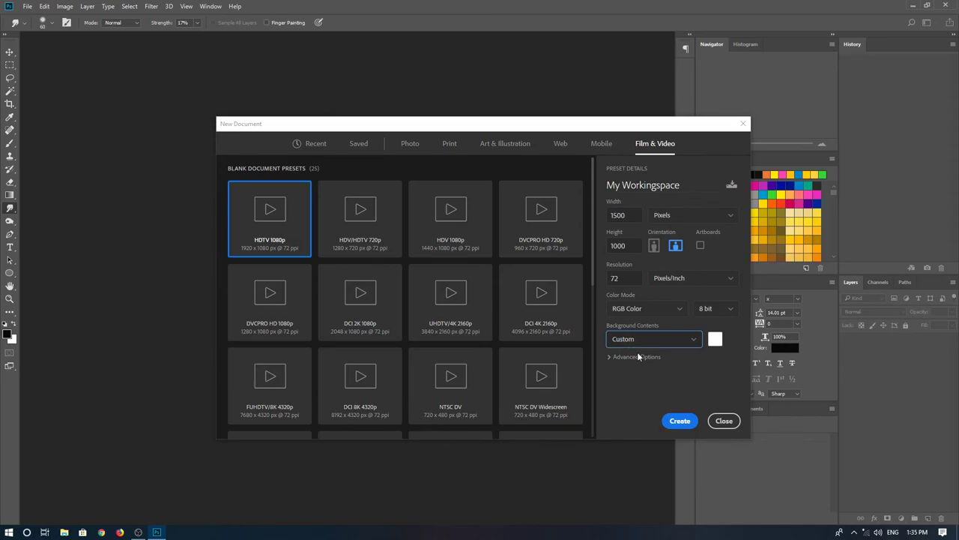
Create the 1500 × 1000 px, 72 ppi, RGB 8-bit 'My Workingspace' document
left_click(680, 422)
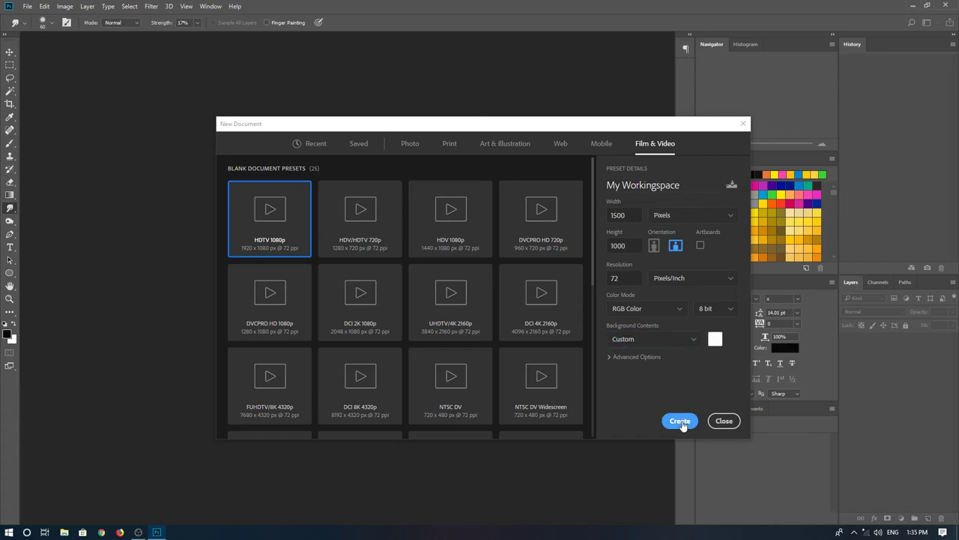